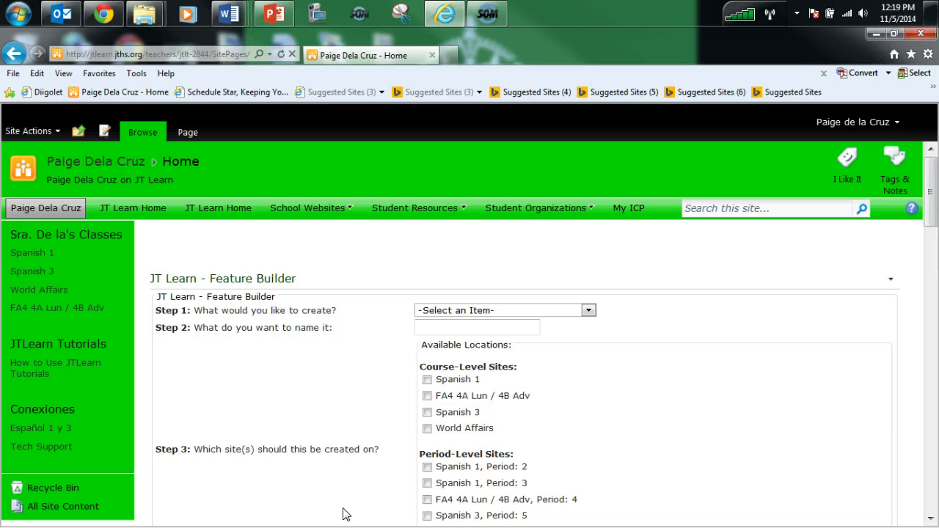
Step: Open the Friday 7 'Annotate ISIS article' event on the World Affairs class calendar
left_click(58, 292)
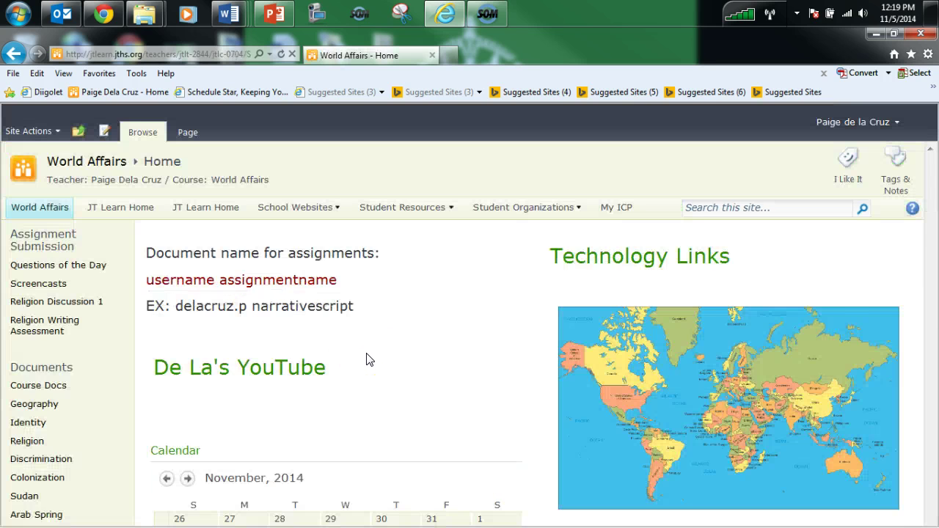
left_click(497, 324)
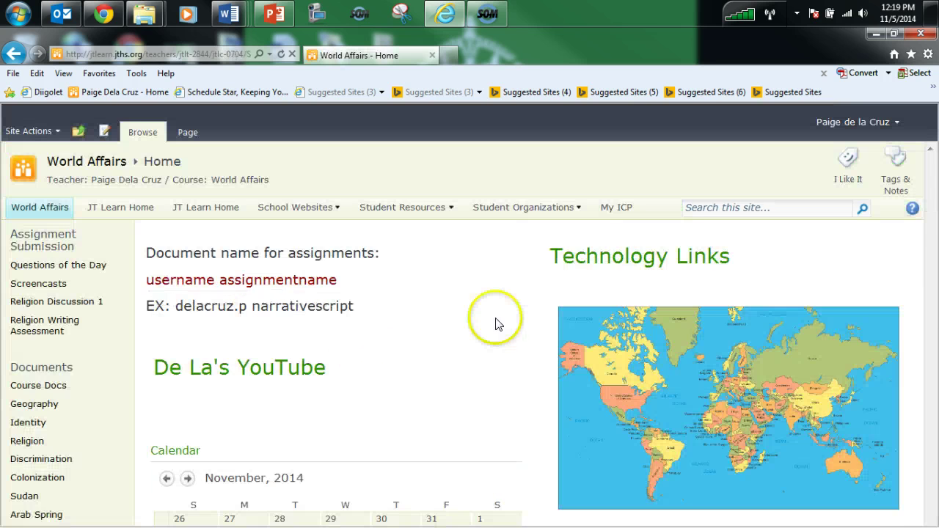
scroll(497, 324, "down", 3)
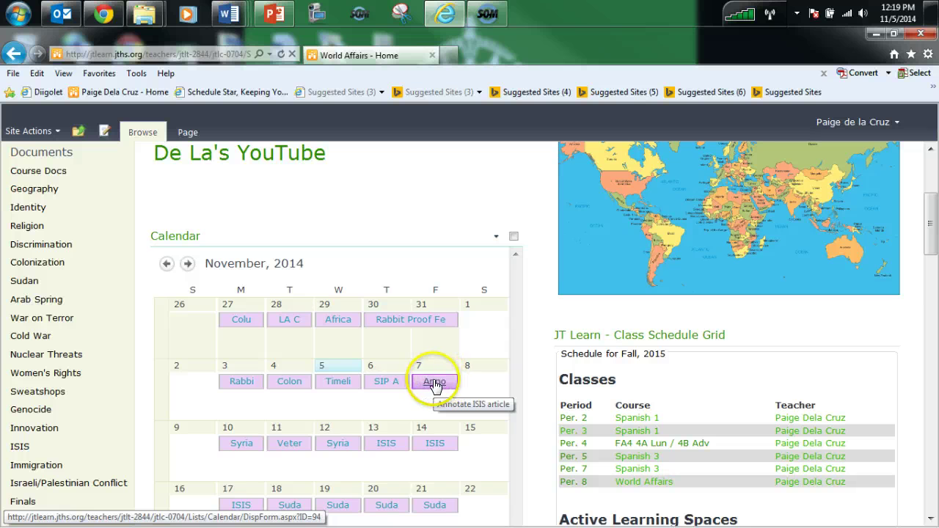
left_click(435, 383)
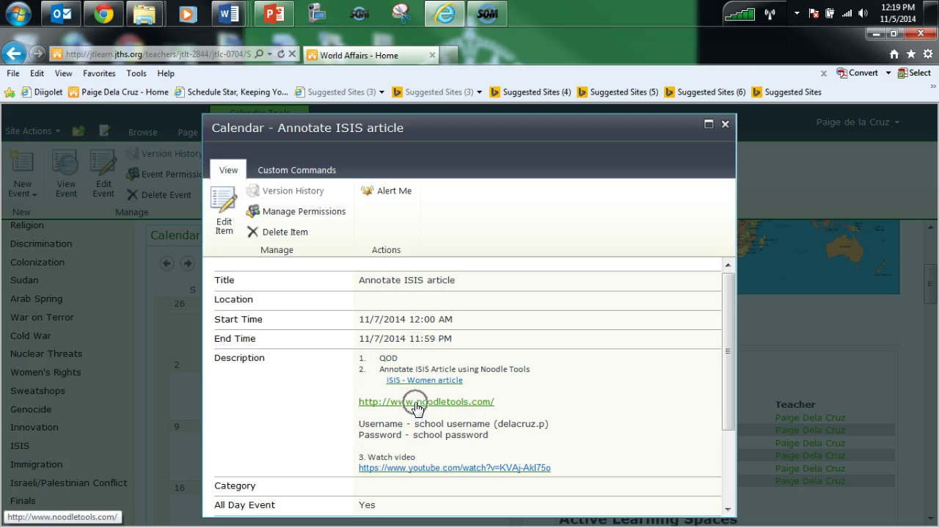
left_click(417, 408)
left_click(417, 408)
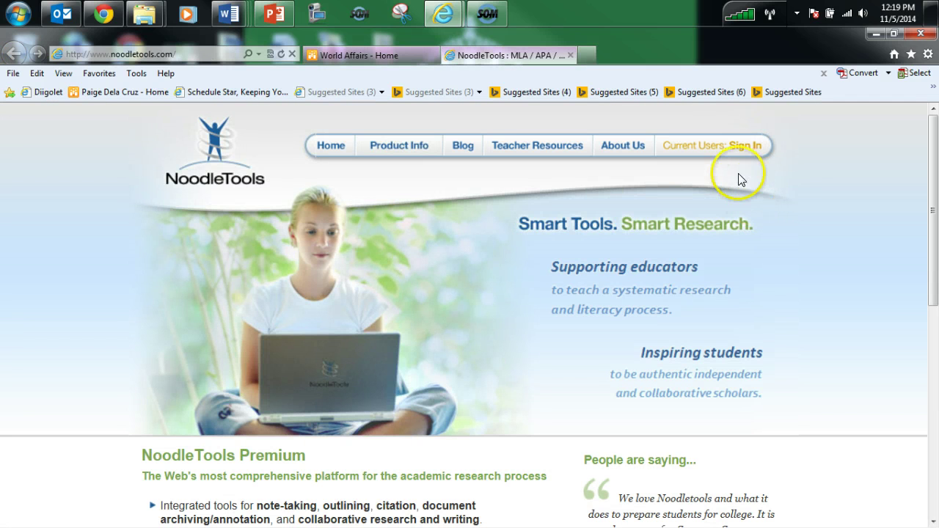
Step: Go to the NoodleTools 'Current Users: Sign In' page
left_click(713, 153)
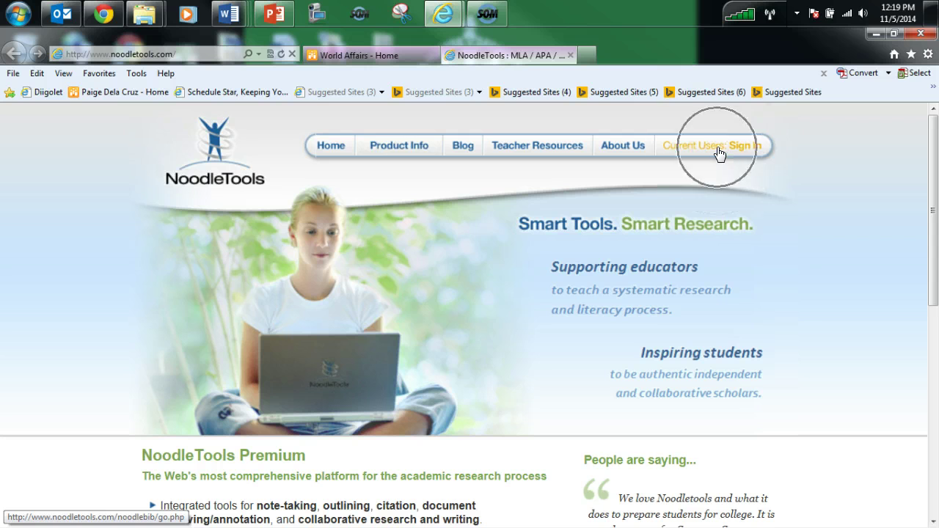
left_click(719, 153)
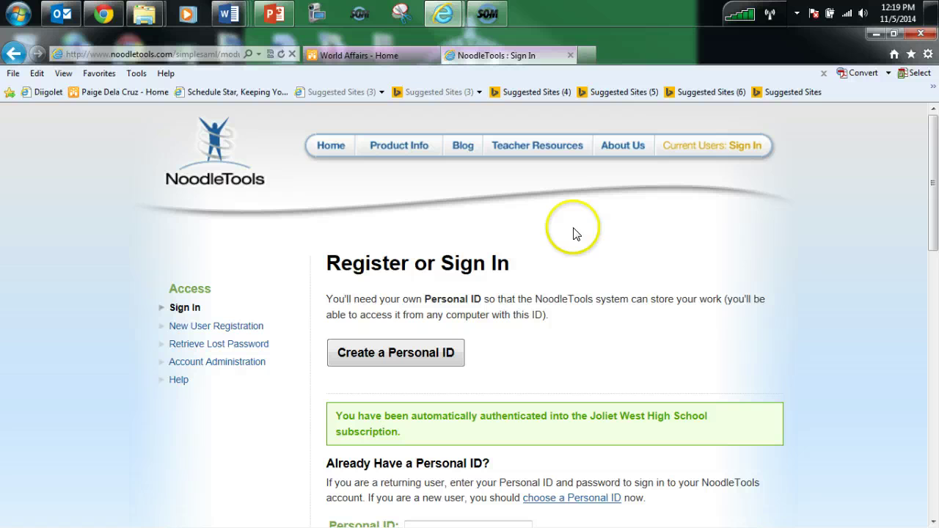
scroll(597, 341, "down", 2)
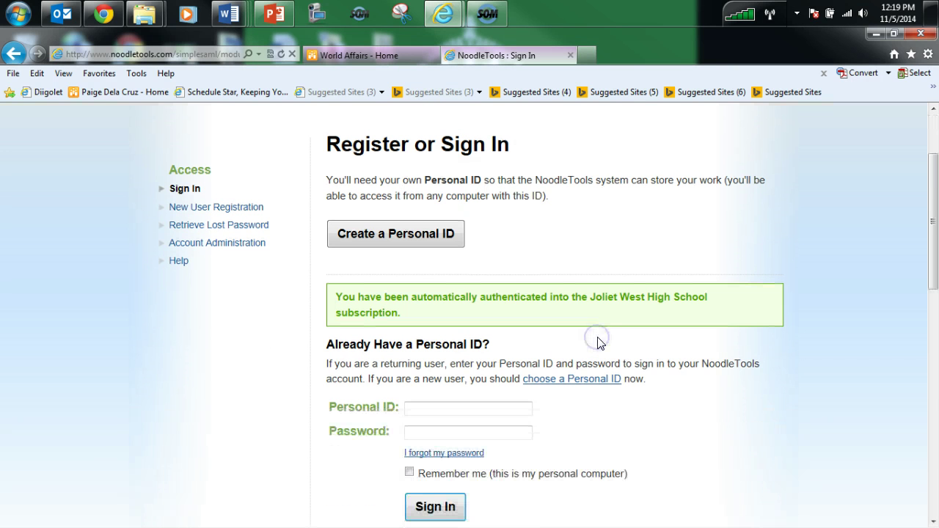
left_click(597, 338)
Step: Enter the personal ID and password, fixing a typo in the ID, and sign in
left_click(470, 409)
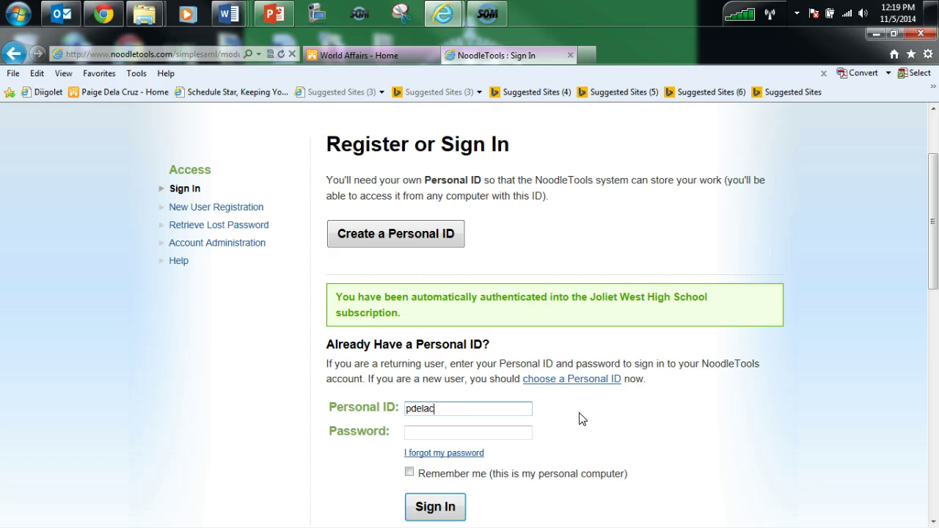
key("Tab")
left_click(509, 409)
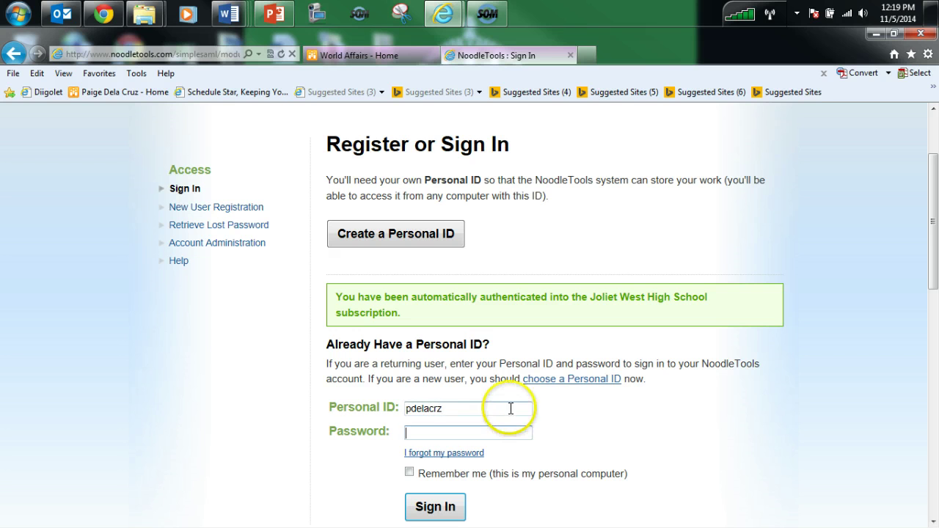
key("BackSpace")
key("Tab")
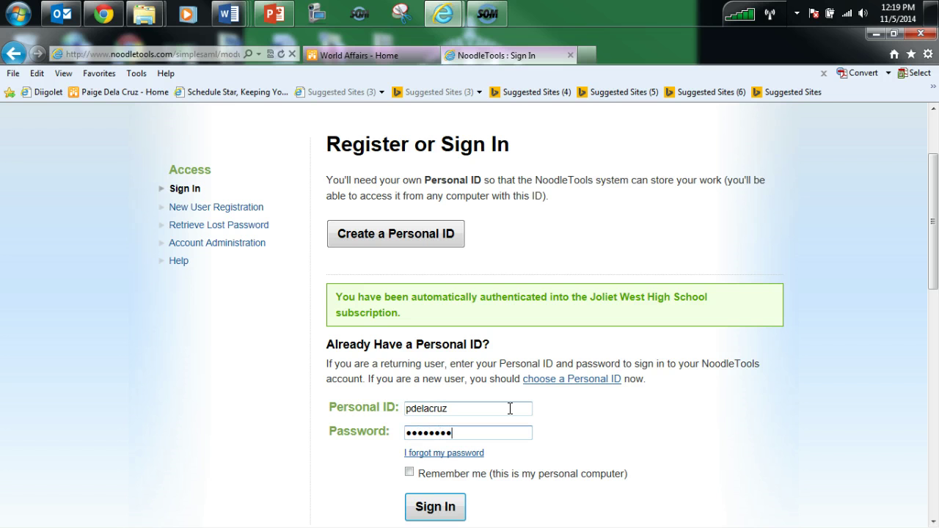
left_click(446, 508)
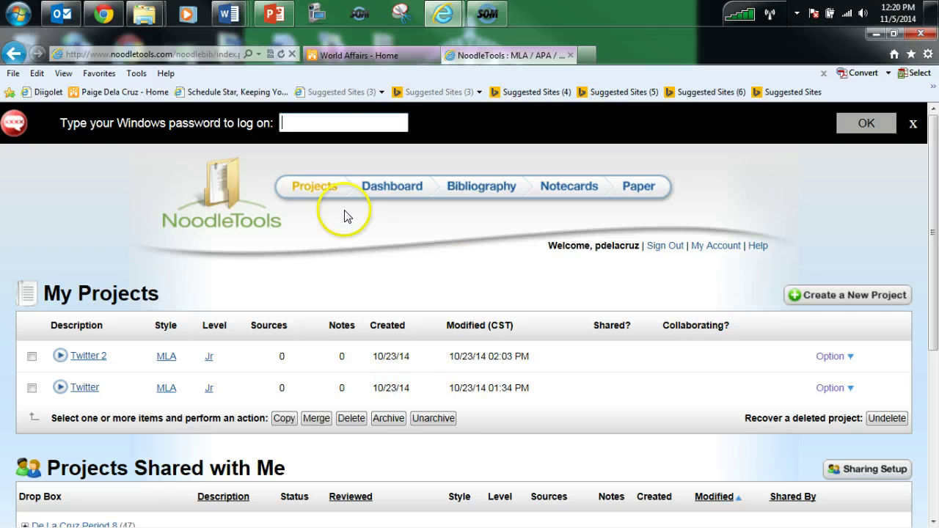
Step: Go to the Projects list and dismiss the Windows password prompt
left_click(315, 186)
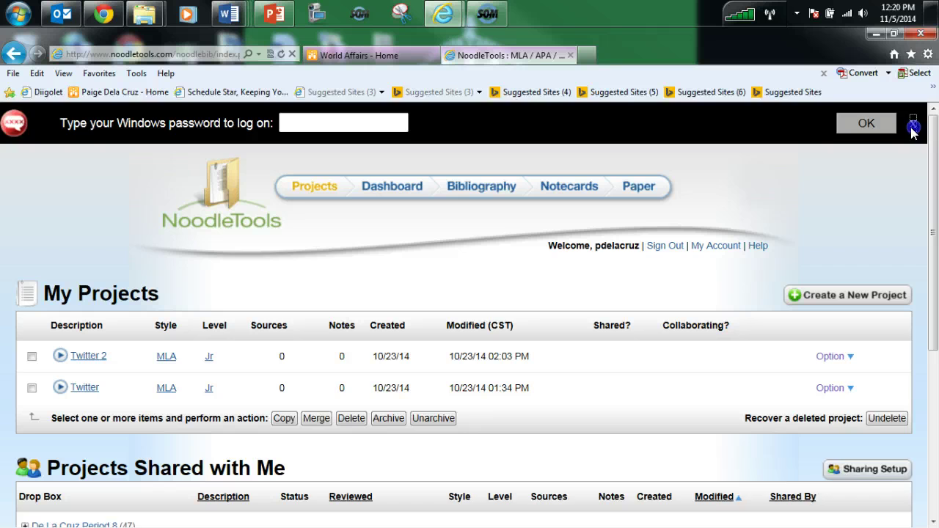
left_click(913, 124)
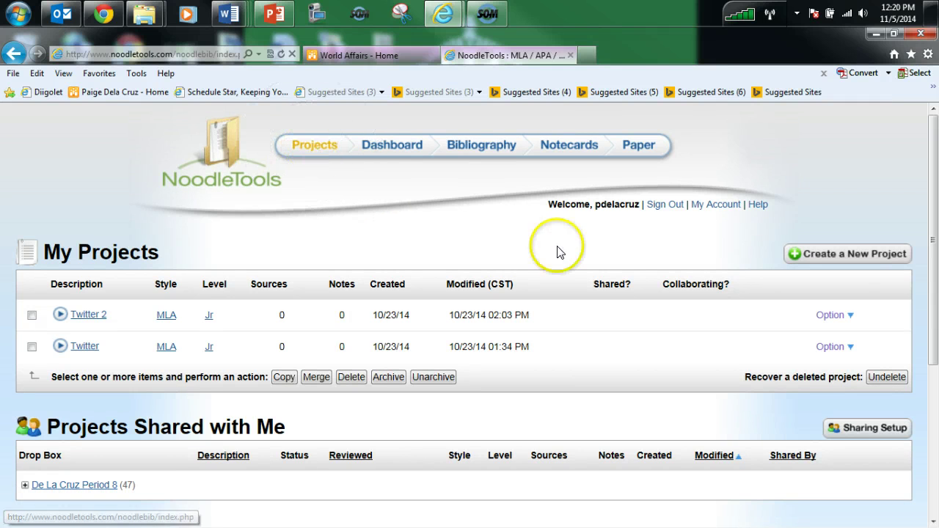
Step: Create a new MLA Junior project with the description 'ISIS Article'
left_click(828, 257)
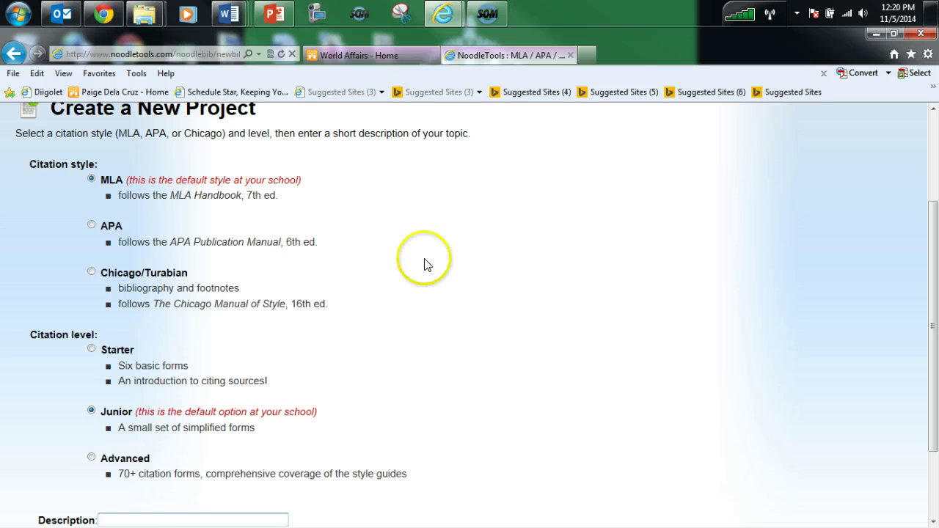
scroll(432, 265, "down", 3)
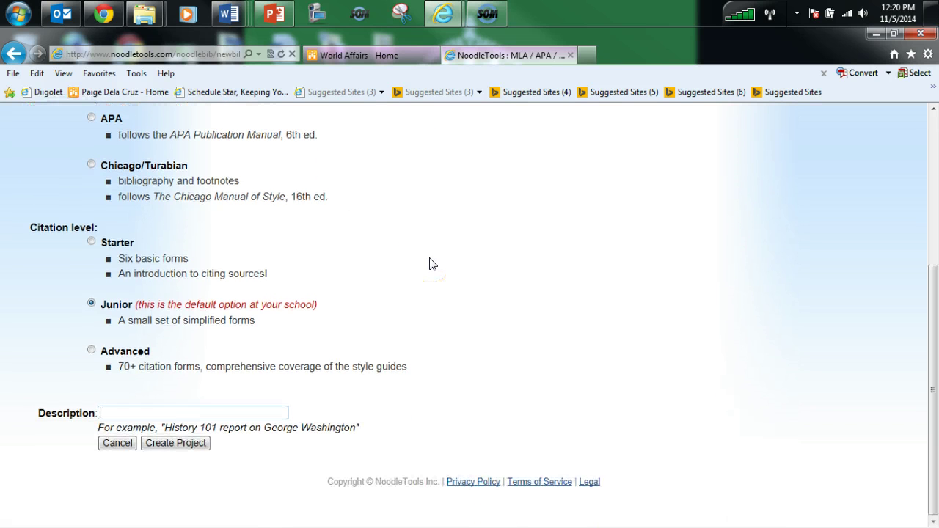
left_click(252, 412)
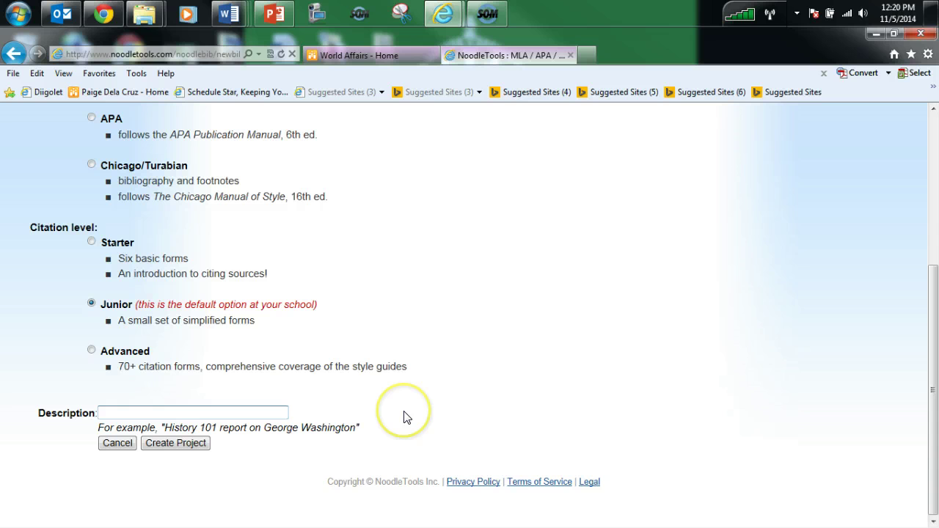
type("ISIS Ar")
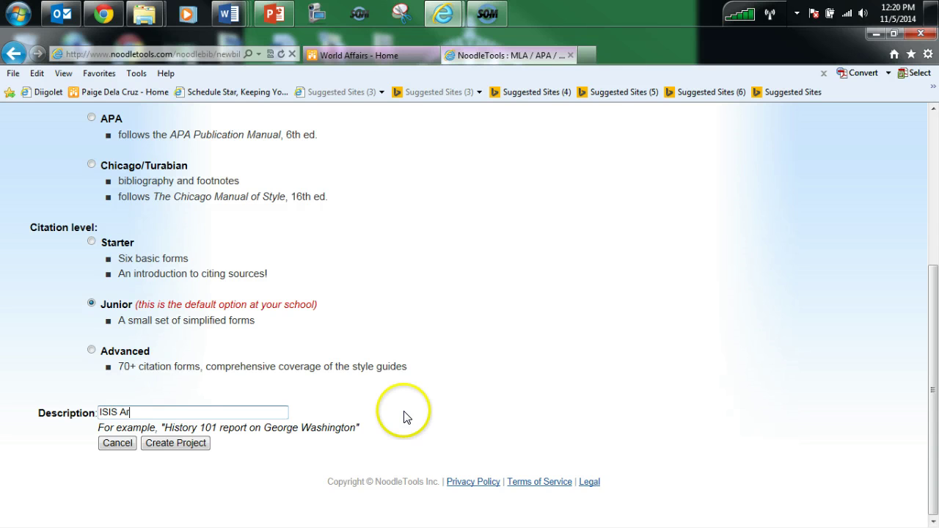
type("ticle")
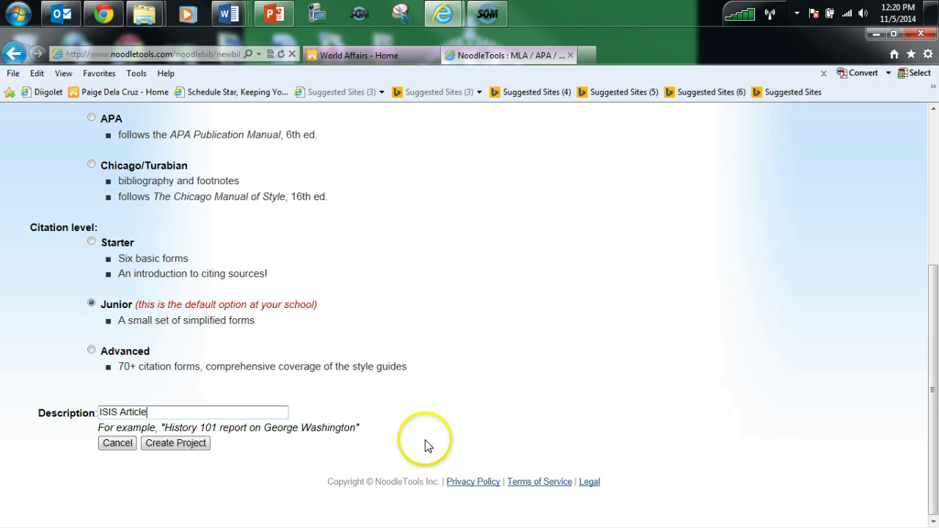
left_click(175, 445)
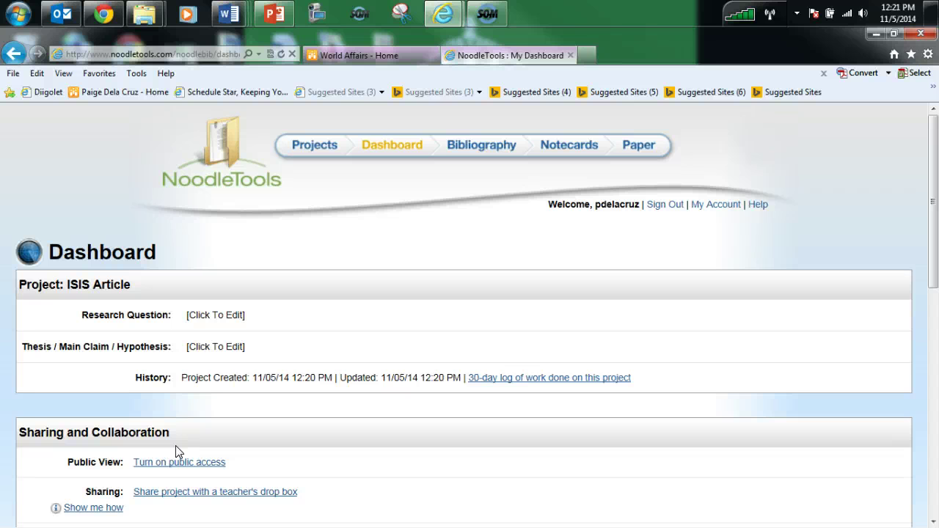
Step: Pick the teacher's Period 8 assignment drop box on the share page
scroll(196, 436, "down", 3)
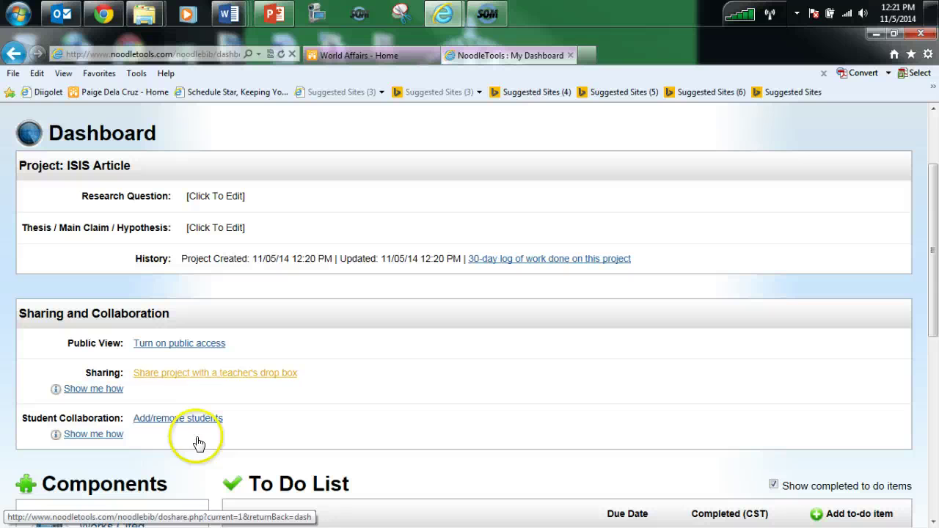
left_click(212, 376)
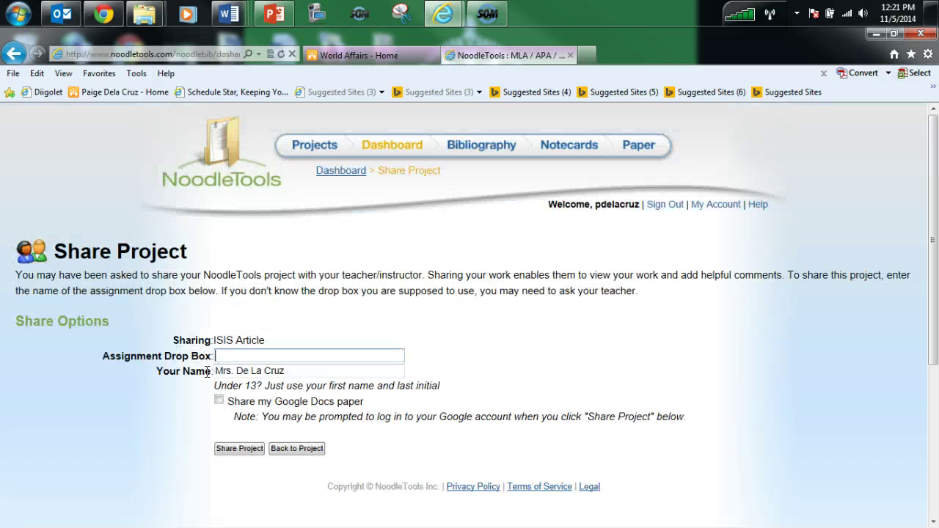
left_click(231, 356)
type("8")
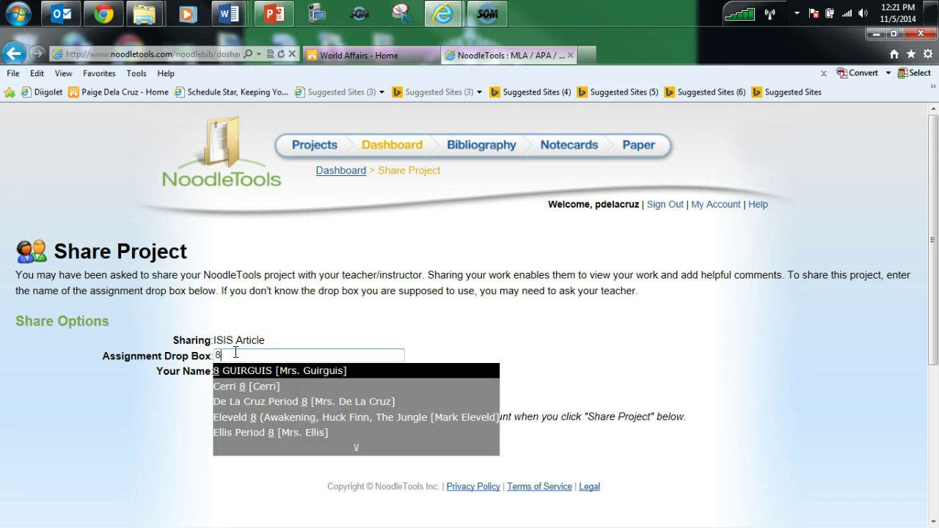
left_click(242, 402)
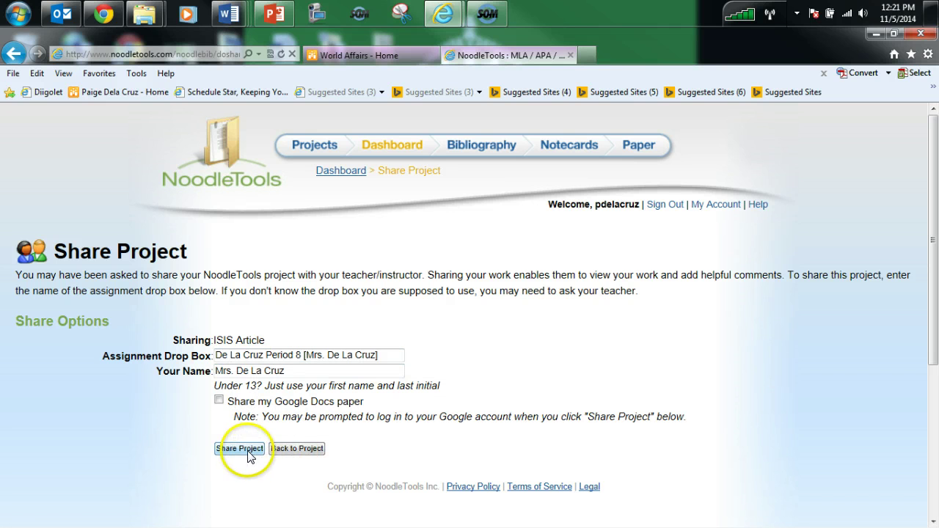
Step: Submit the project share and return to the ISIS Article dashboard
left_click(239, 449)
left_click(239, 449)
left_click(239, 449)
left_click(239, 448)
left_click(239, 448)
left_click(240, 448)
left_click(240, 448)
left_click(239, 449)
left_click(339, 172)
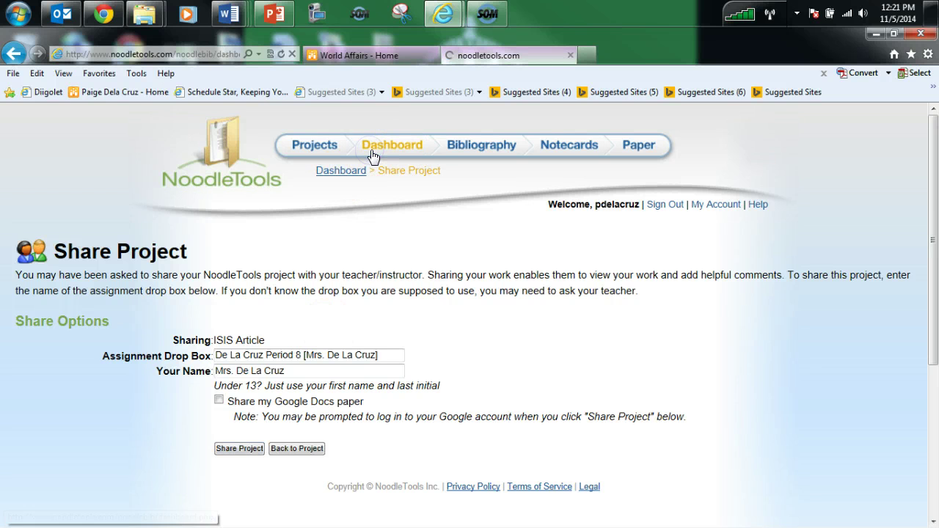
Step: Create a new Web Site citation from the ISIS Article bibliography
scroll(419, 346, "down", 4)
left_click(264, 302)
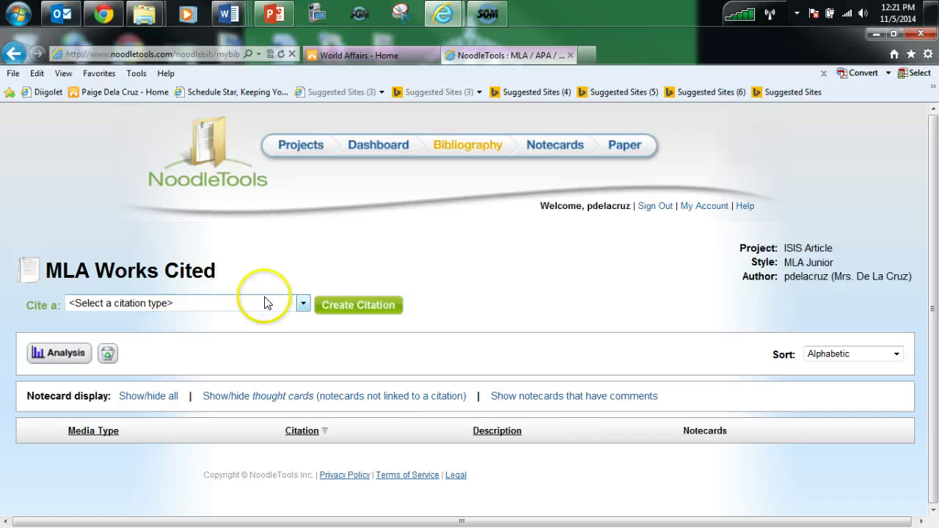
key("BackSpace")
scroll(367, 367, "up", 4)
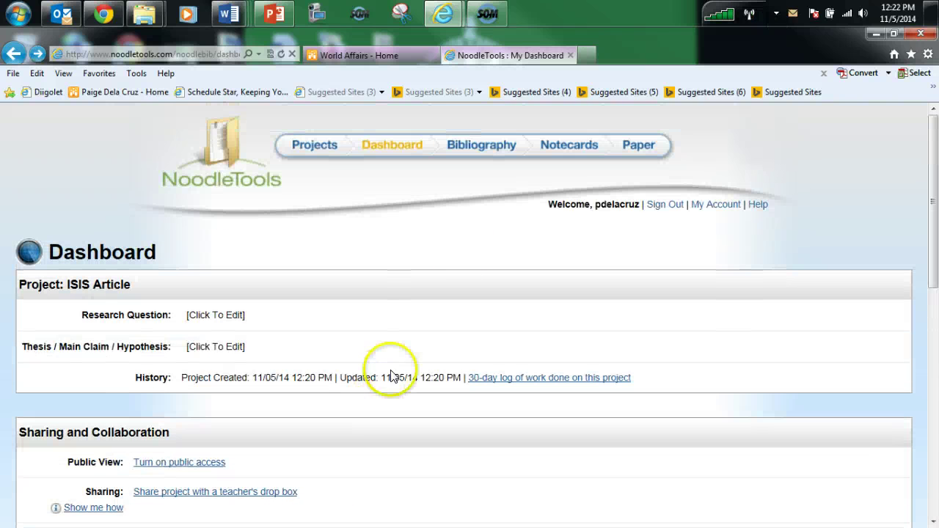
left_click(488, 151)
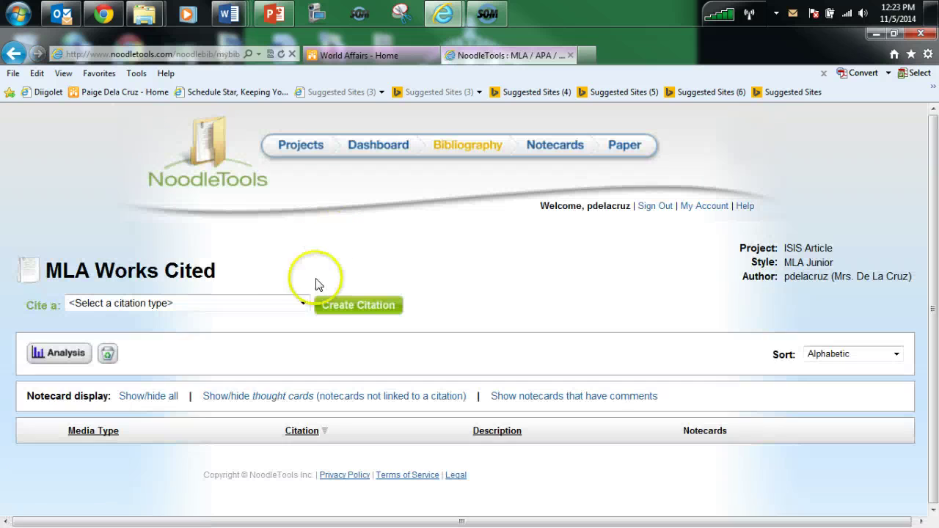
left_click(277, 304)
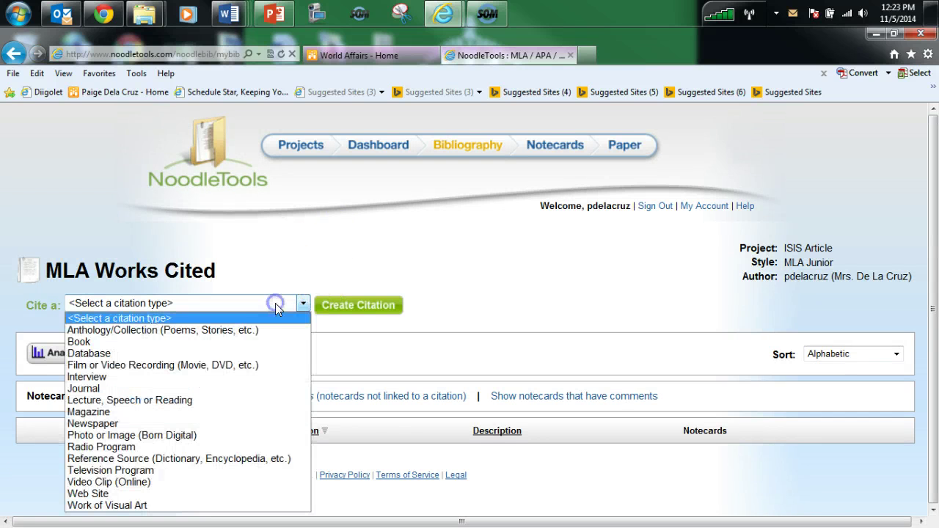
left_click(249, 494)
left_click(362, 307)
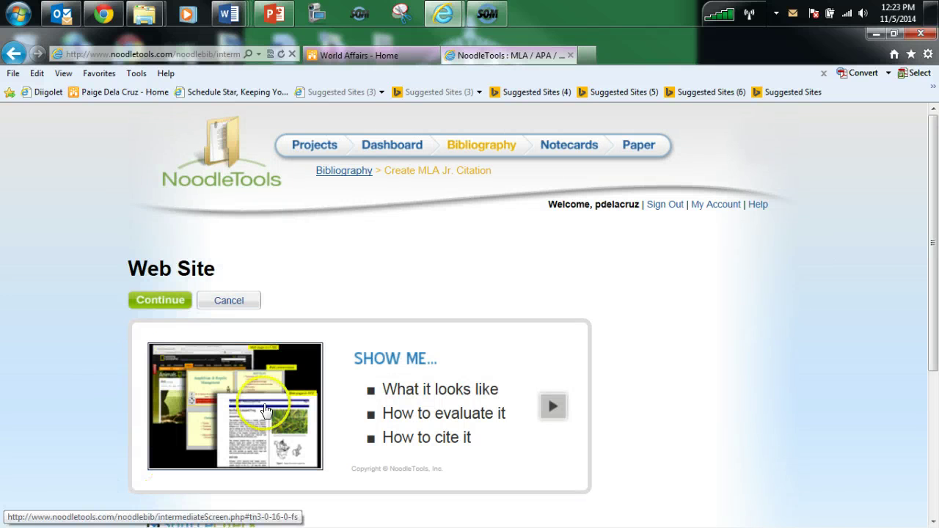
Step: Continue to the empty MLA Jr. Web Site form and scroll through all its fields
left_click(162, 303)
left_click(162, 304)
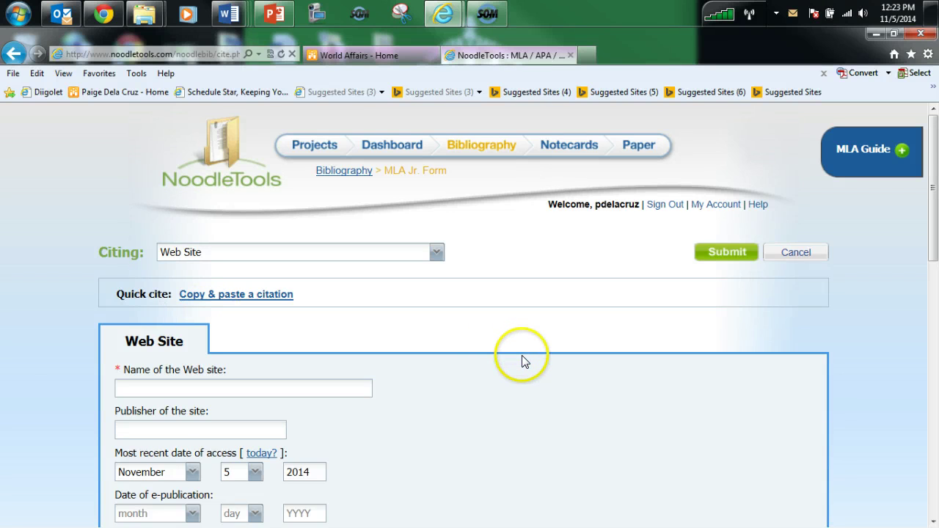
scroll(514, 352, "down", 2)
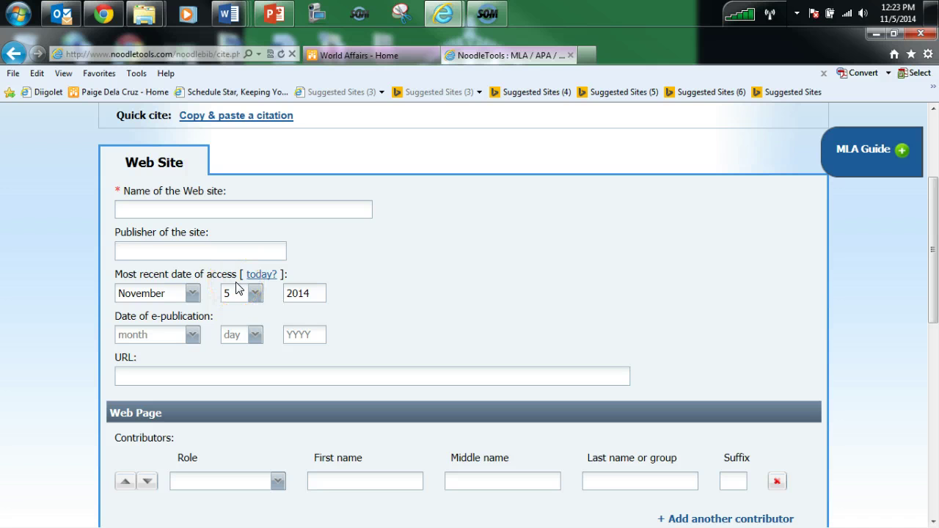
scroll(311, 323, "down", 6)
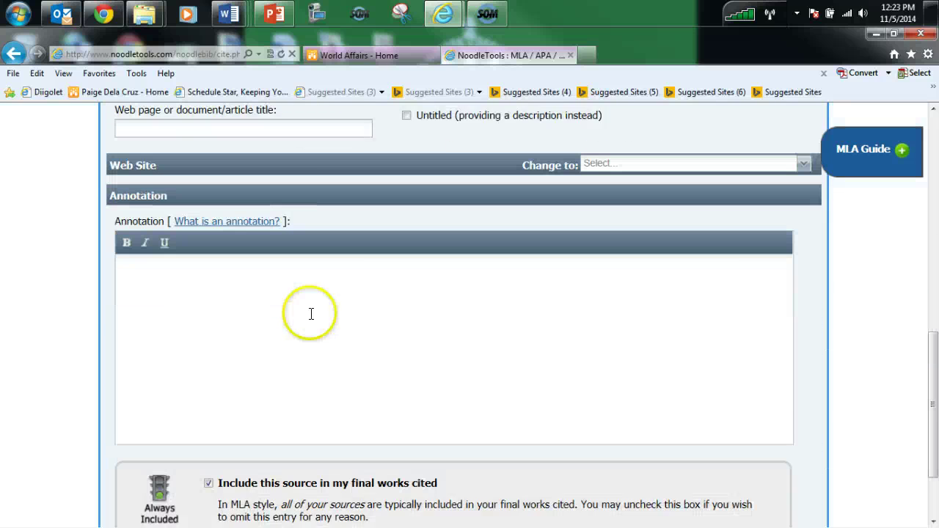
left_click(311, 314)
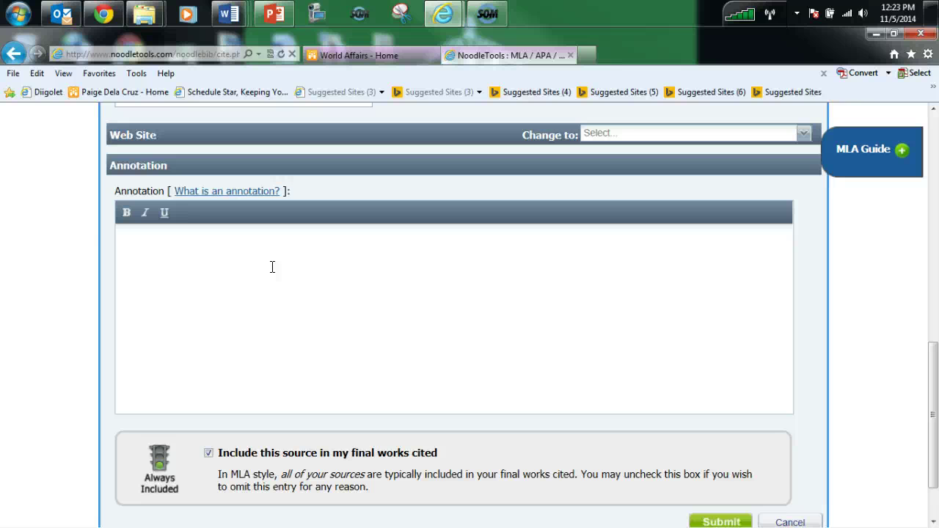
scroll(272, 267, "down", 2)
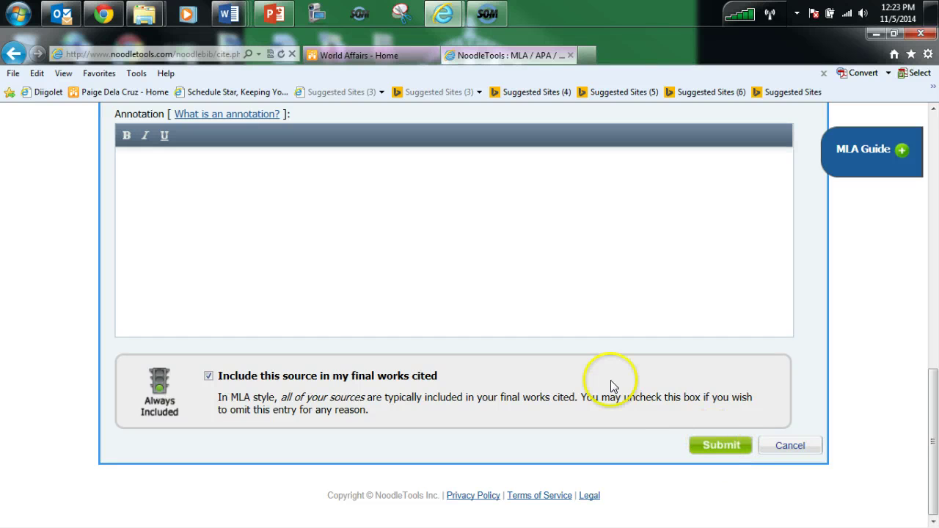
scroll(603, 386, "up", 15)
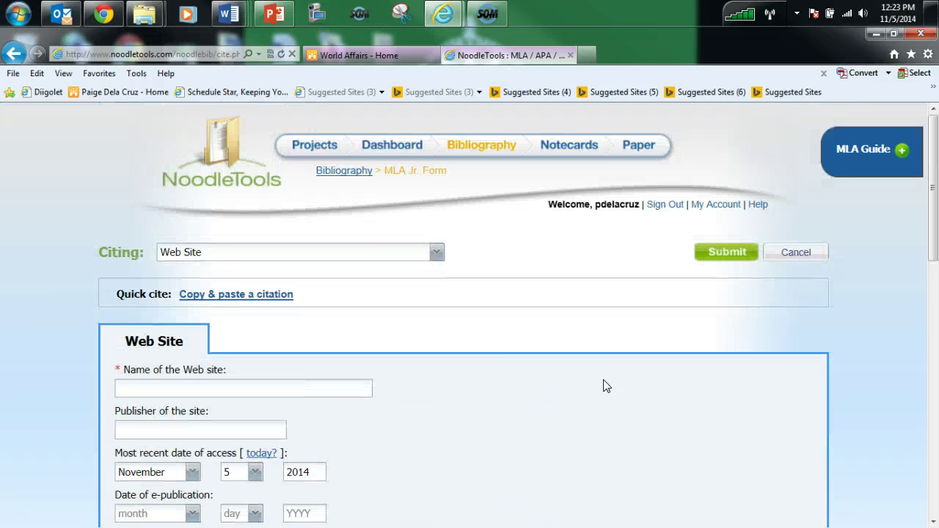
left_click(525, 360)
left_click(555, 315)
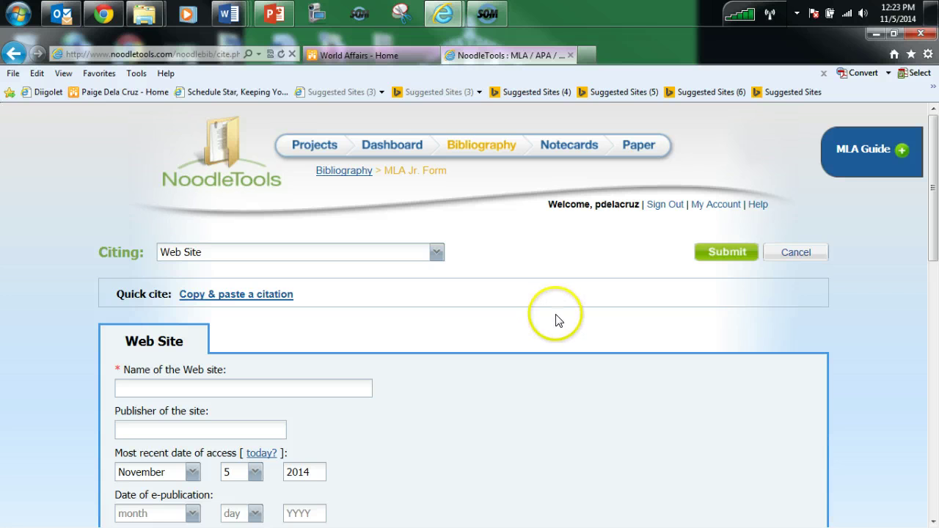
left_click(496, 15)
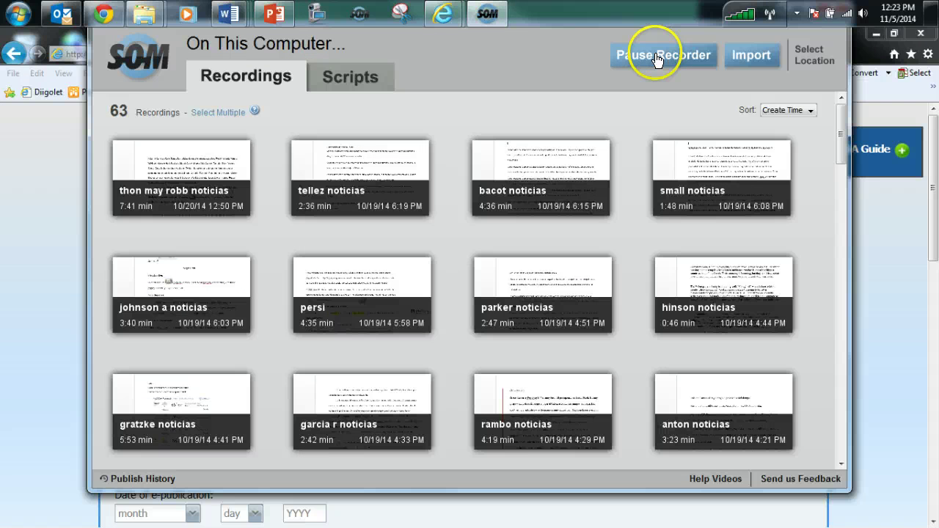